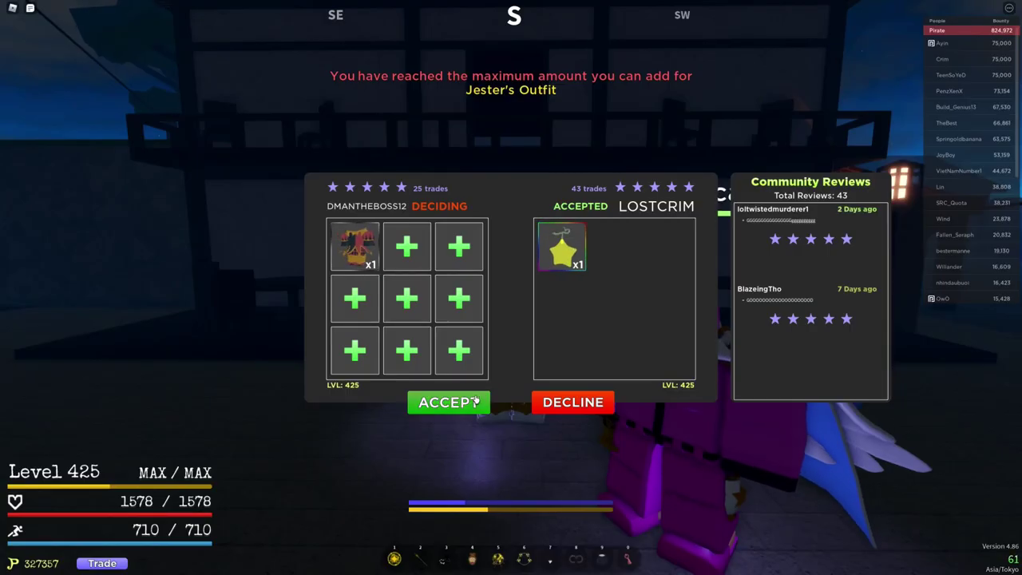
# Accept LostCrim's trade offer and let the countdown finish.
pyautogui.click(446, 402)
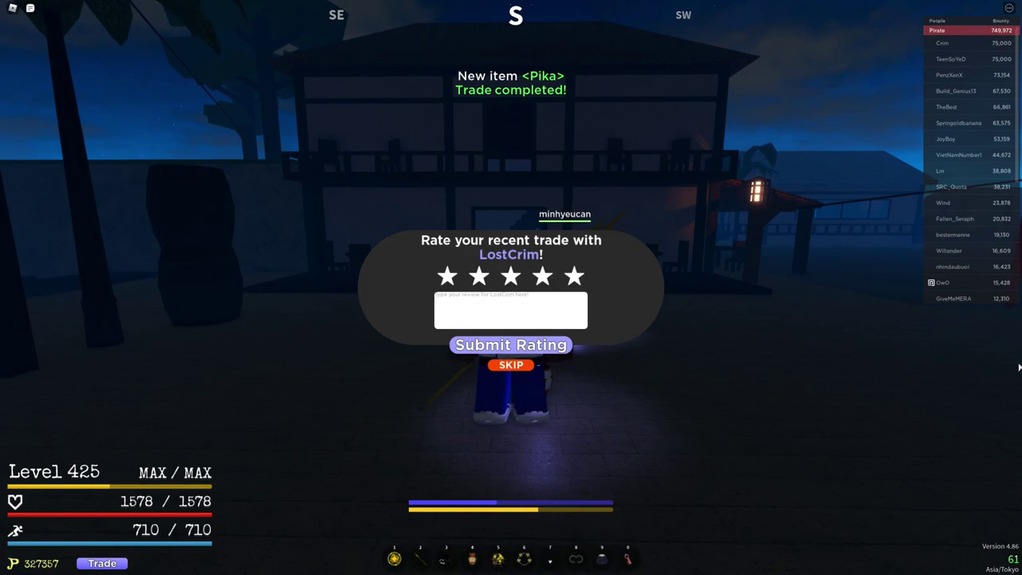
# Skip the trade rating prompt and wait for the New item Pika notification.
pyautogui.click(515, 366)
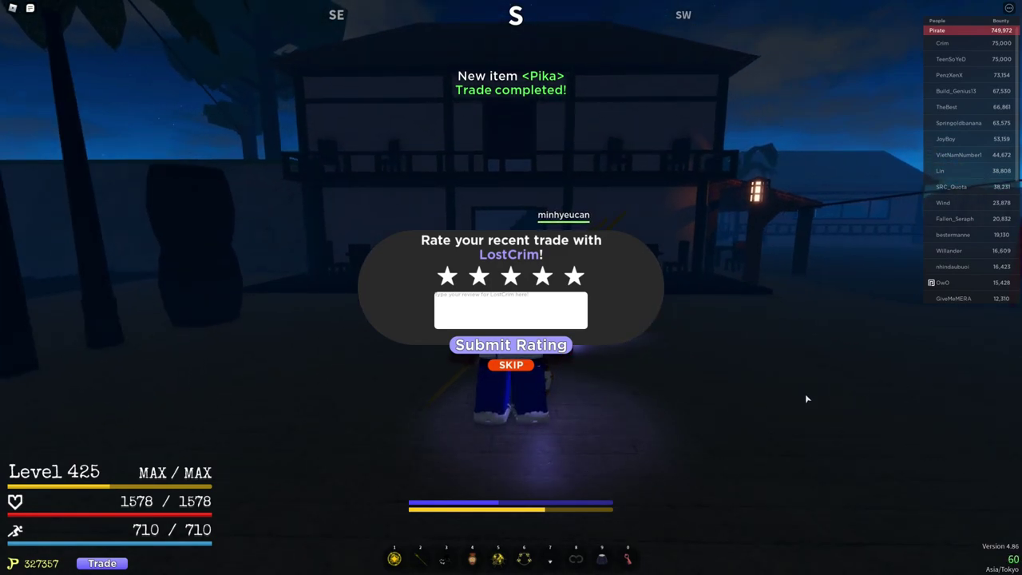
# Skip rating the latest LostCrim trade and walk the character toward the building.
pyautogui.click(519, 364)
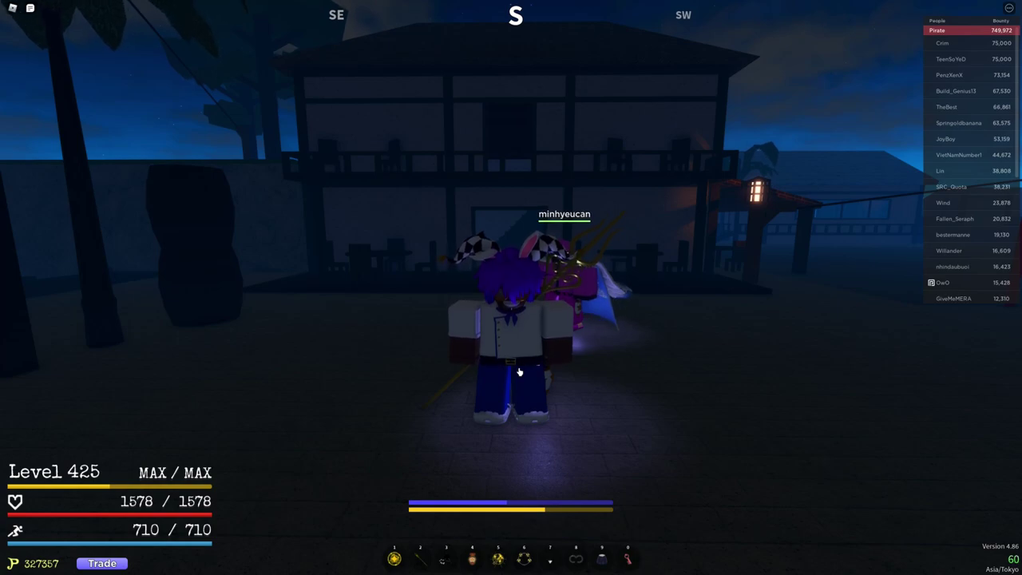
pyautogui.press('w')
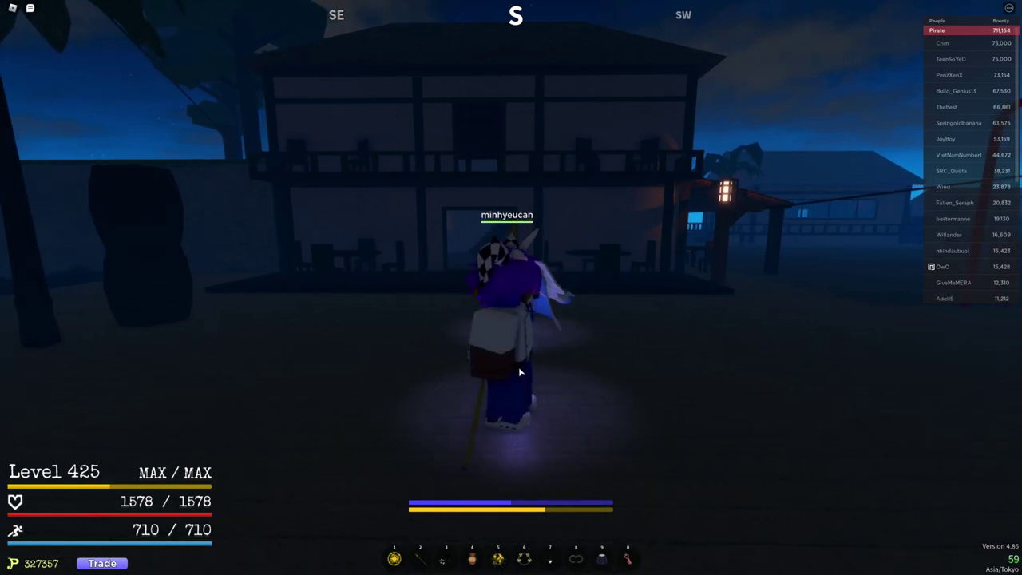